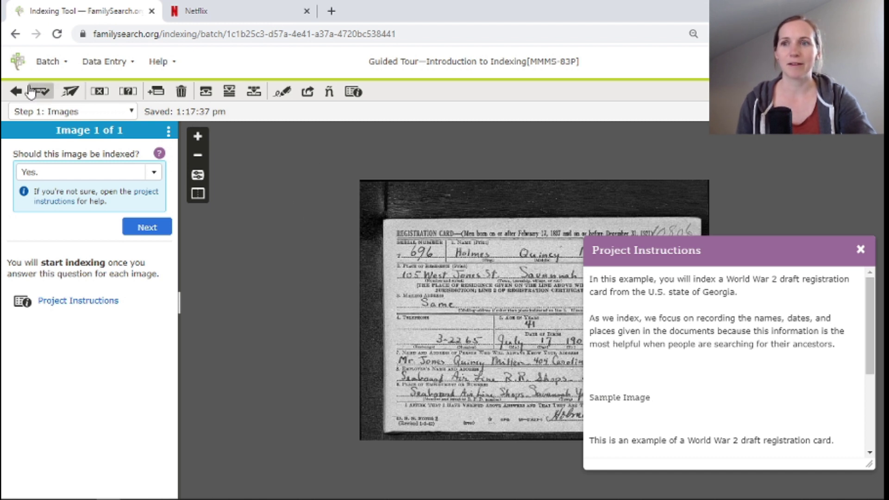
Leave the guided tour and find indexing batches at the Beginning, Intermediate and Advanced difficulty levels.
click(16, 93)
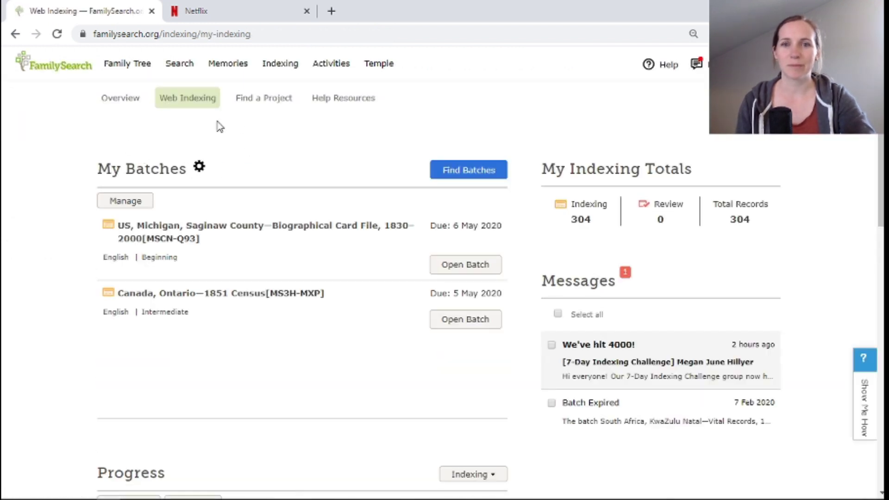
click(473, 171)
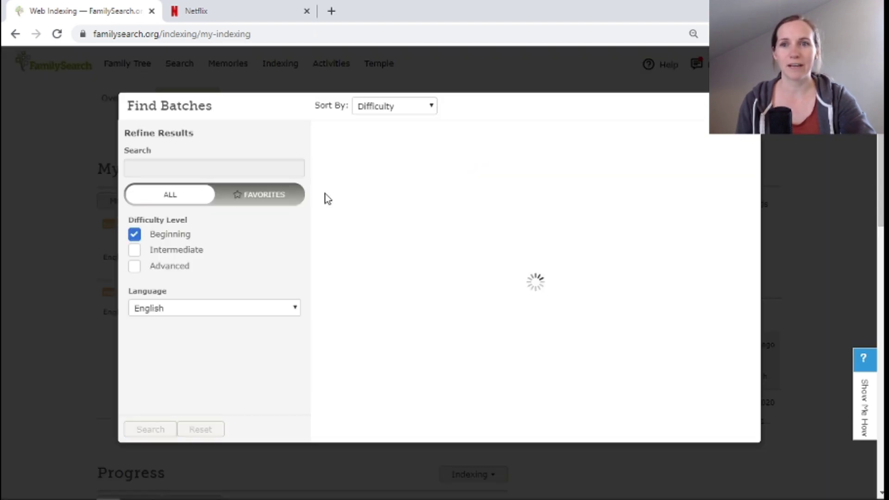
click(135, 251)
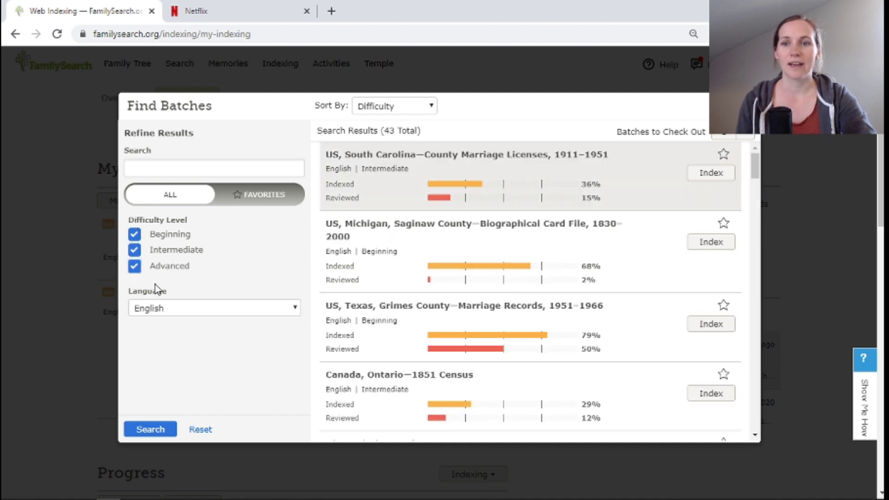
Look through the language choices for batches without changing the selection, and close the batch finder.
click(240, 313)
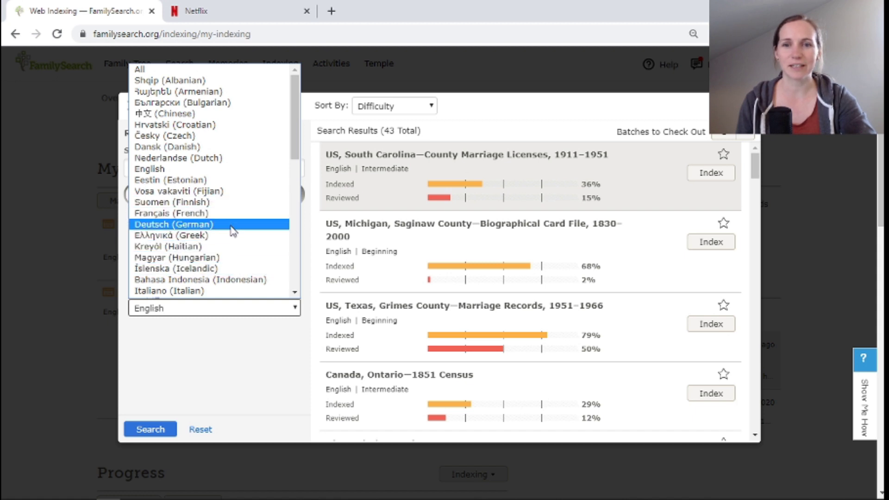
scroll(241, 231, down, 1)
scroll(239, 223, down, 5)
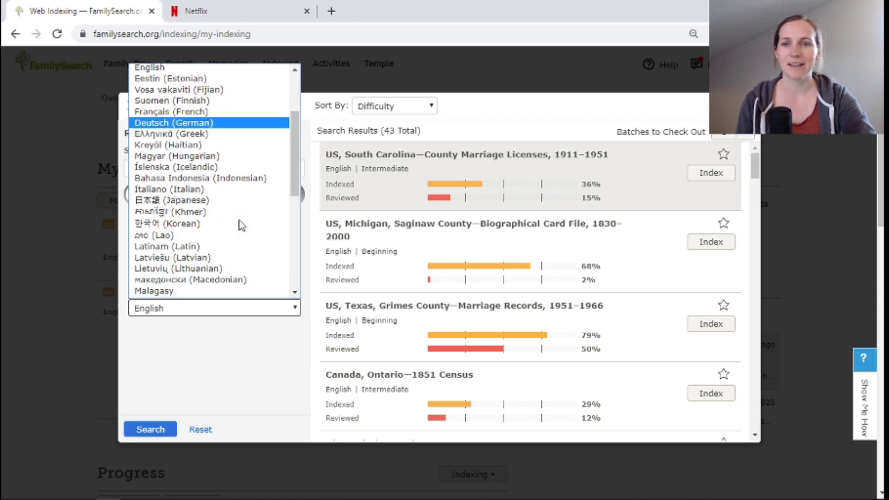
click(177, 310)
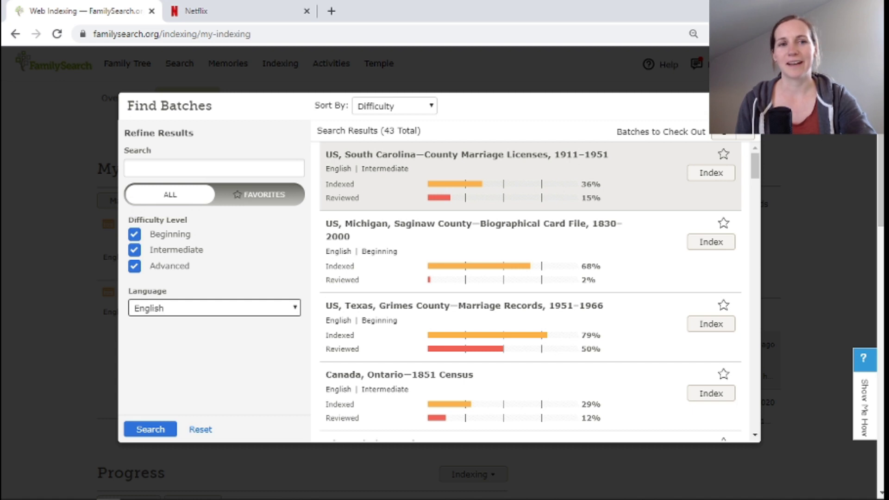
key(Escape)
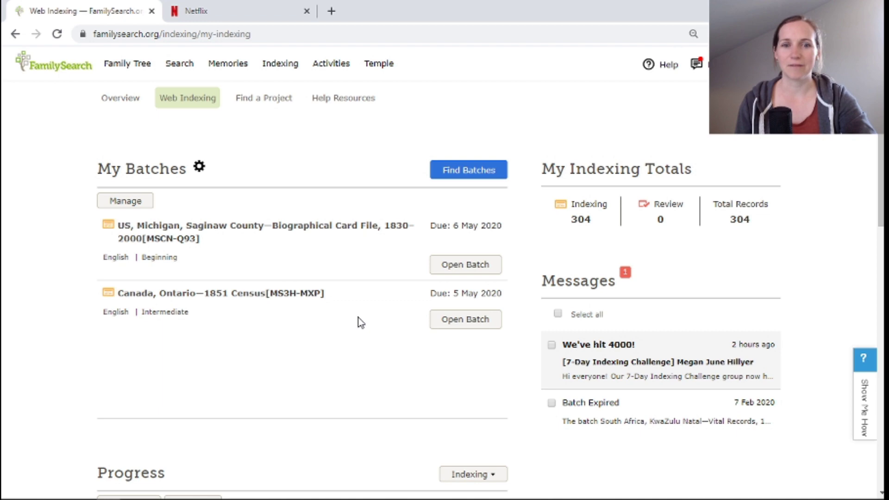
Review the indexing totals, the monthly progress chart and the list of joined groups on the Web Indexing page.
scroll(328, 345, down, 1)
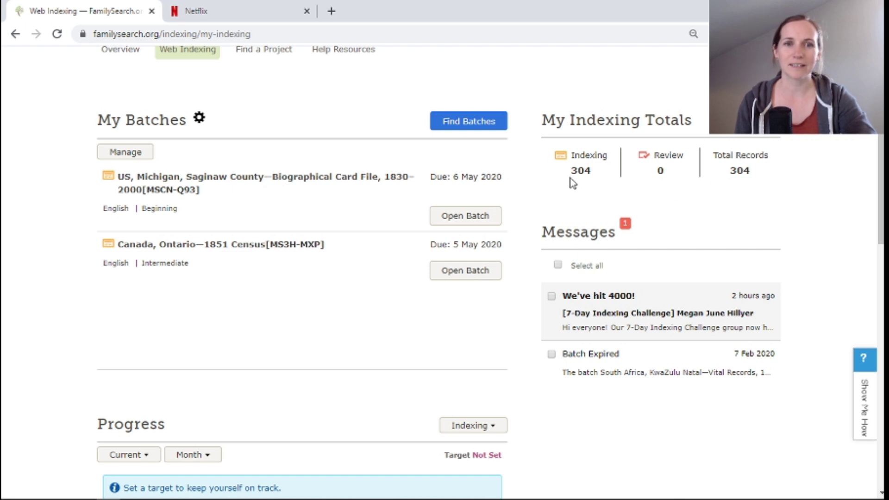
scroll(479, 324, down, 1)
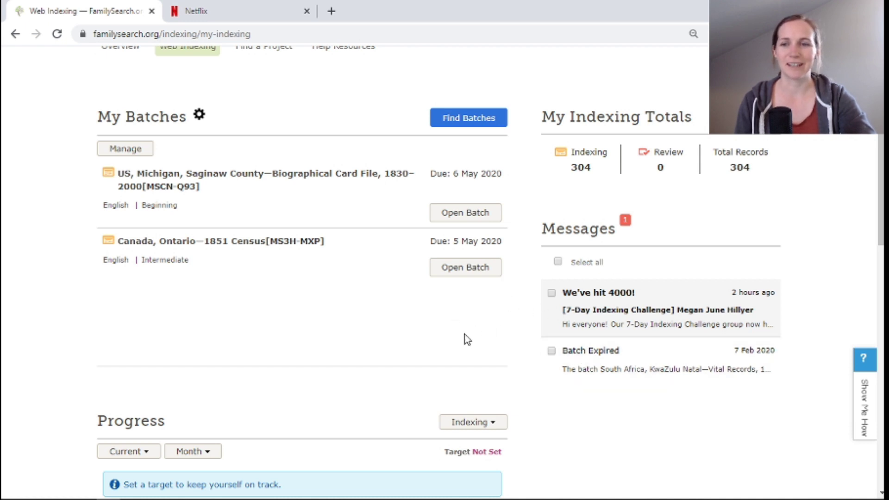
scroll(466, 340, down, 3)
scroll(466, 340, down, 3)
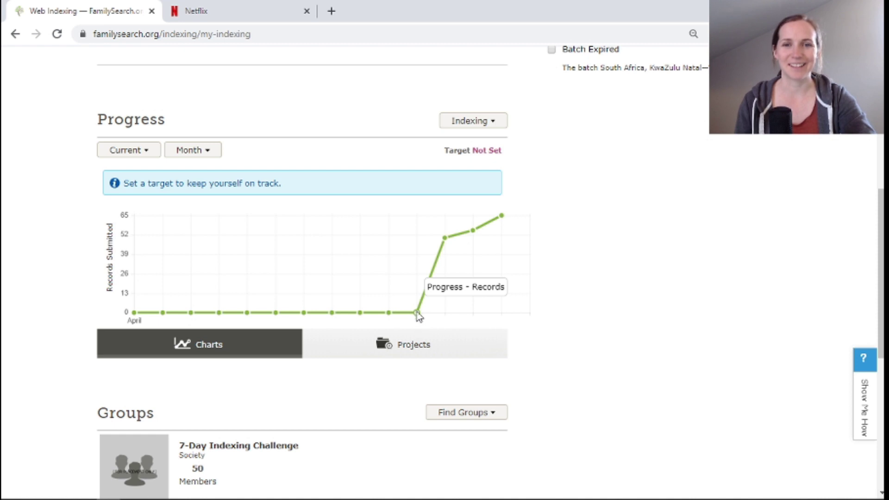
scroll(411, 327, down, 2)
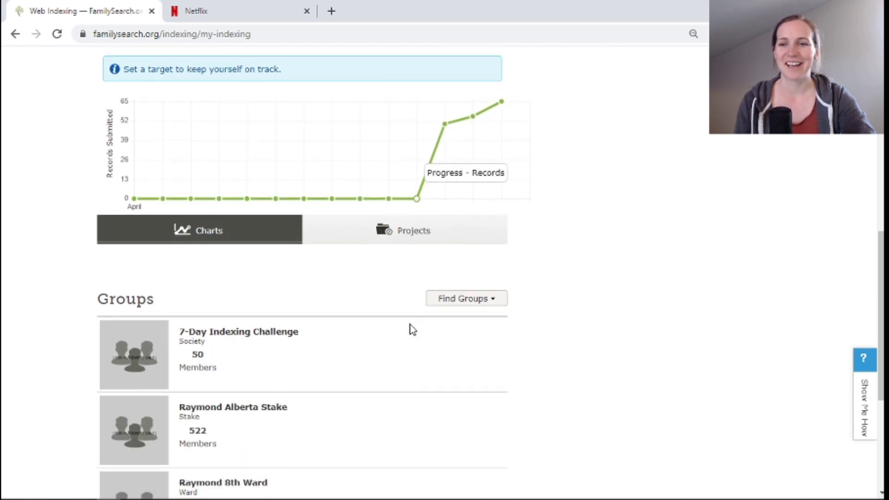
scroll(410, 329, down, 2)
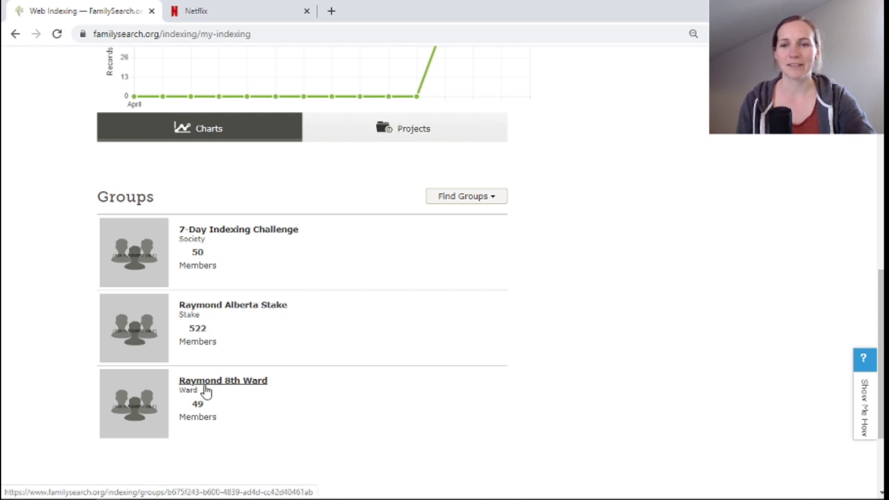
scroll(267, 309, up, 1)
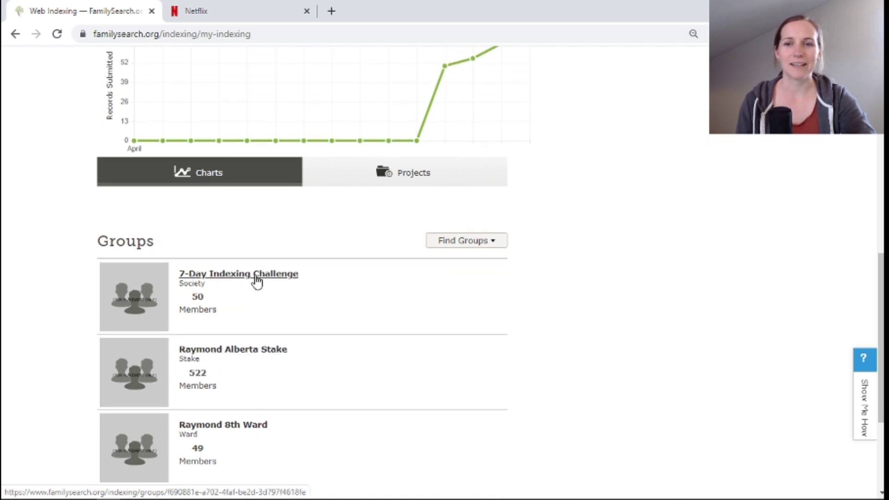
Open the 7-Day Indexing Challenge group and review its progress, goal and members.
click(276, 278)
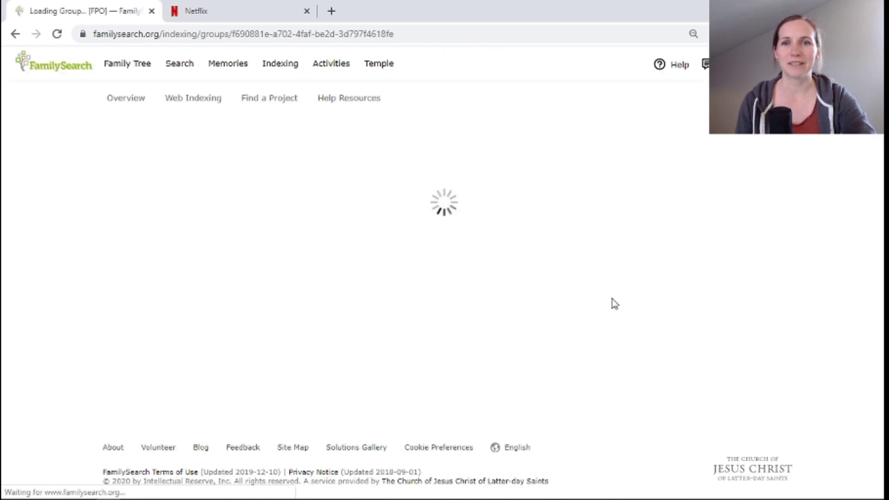
scroll(457, 319, down, 1)
scroll(457, 319, down, 2)
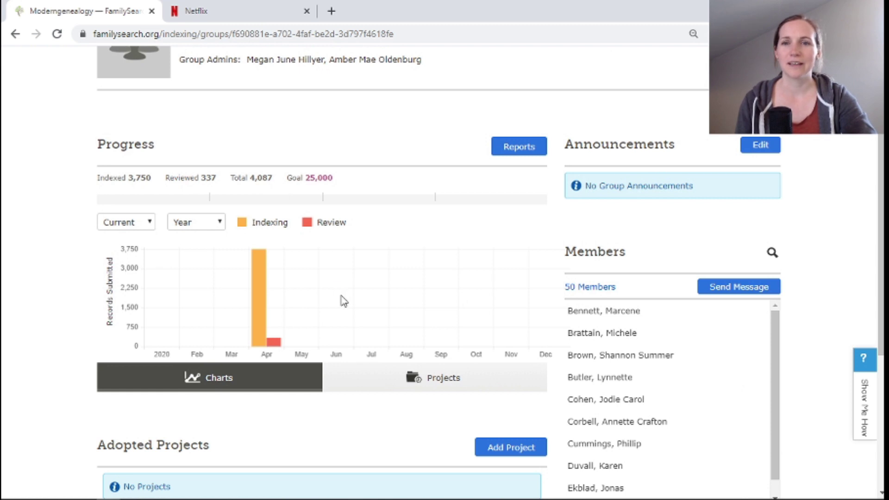
scroll(344, 301, up, 3)
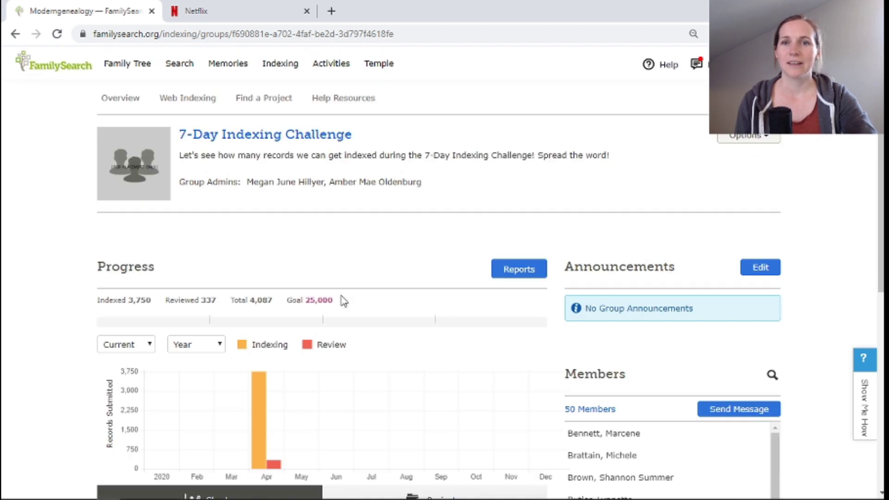
Open Language and Handwriting Helps from the indexing help resources and look over the alphabet chart, lessons and additional resources.
click(339, 98)
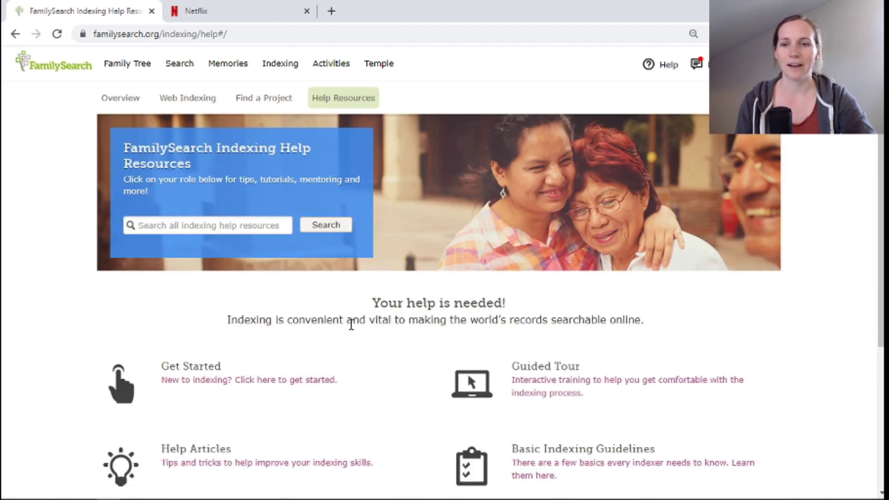
scroll(352, 324, down, 5)
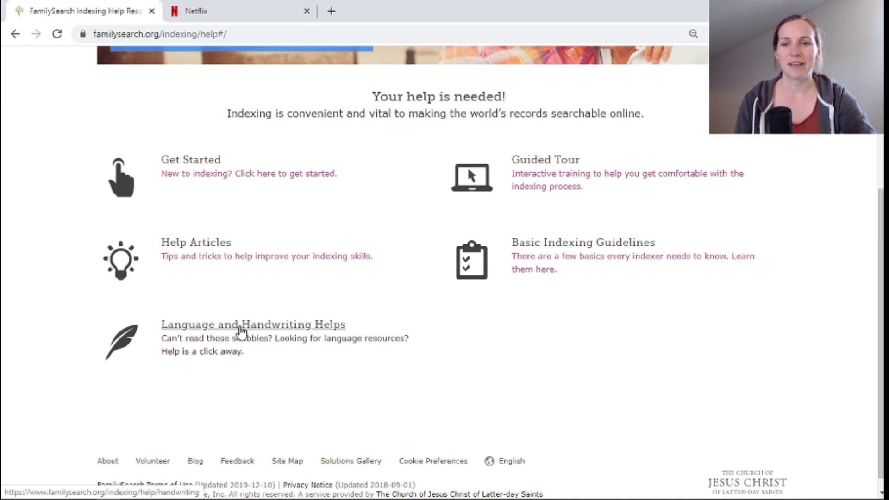
click(241, 330)
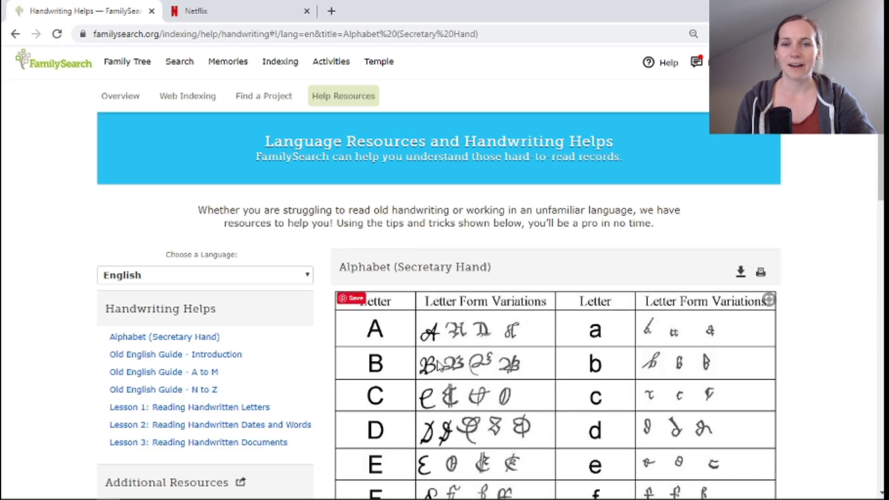
scroll(437, 366, down, 3)
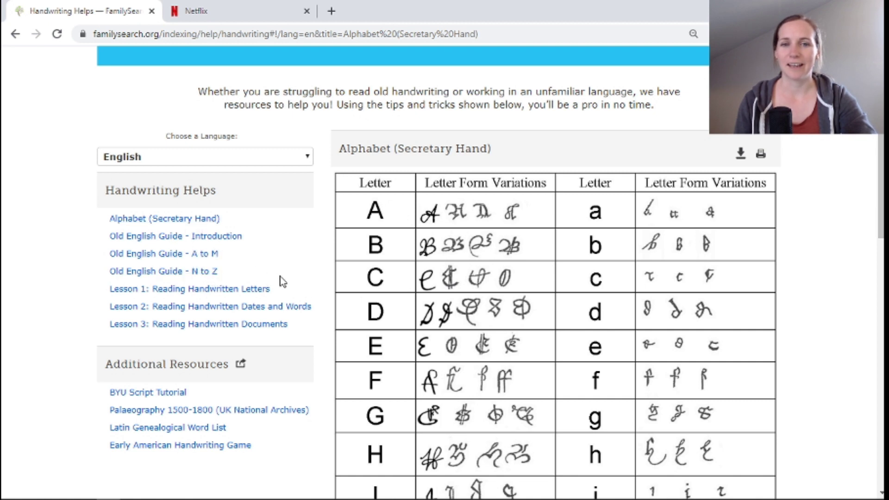
scroll(302, 276, down, 1)
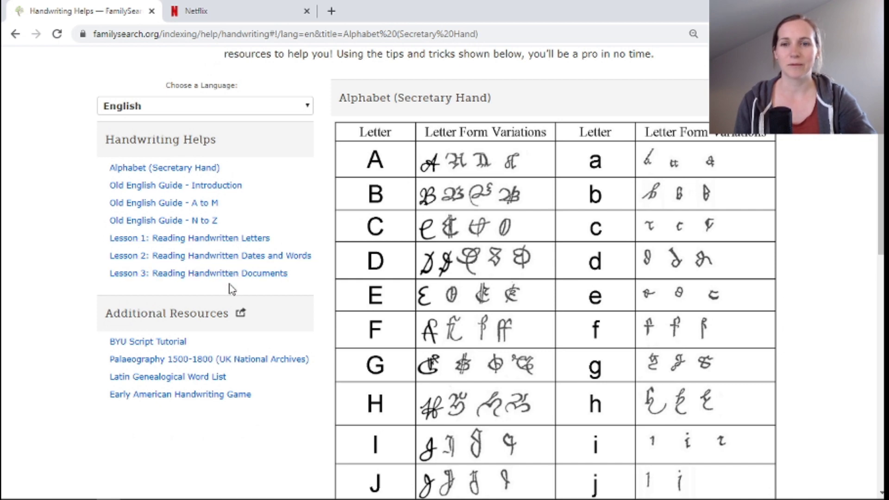
scroll(268, 317, down, 1)
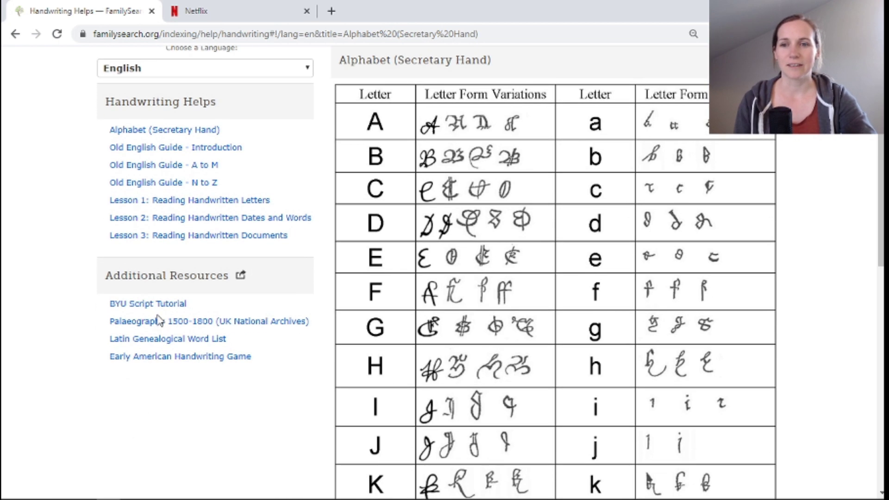
scroll(234, 310, up, 4)
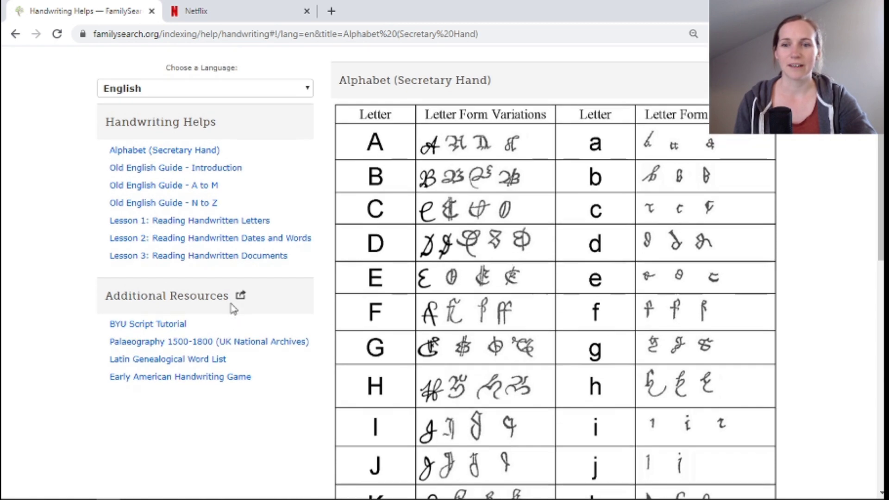
scroll(257, 282, up, 1)
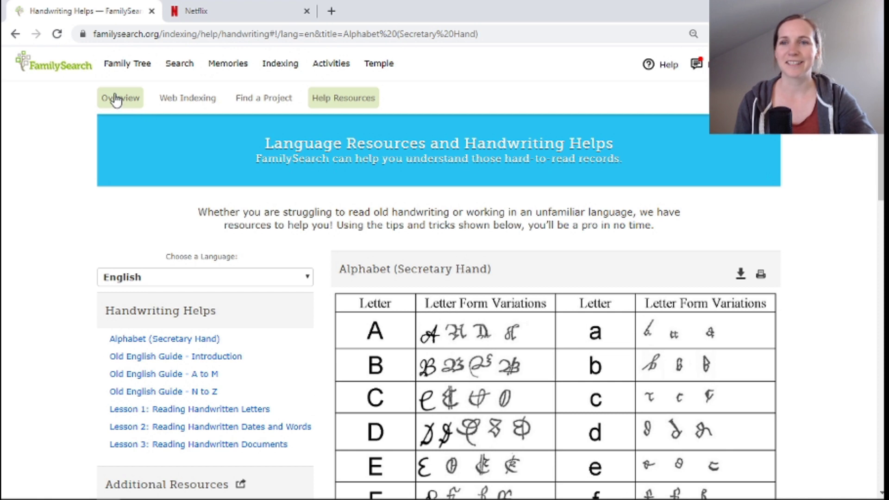
Look over the indexing Overview page, including its Find a Project, guided tour and Get Help sections.
click(128, 102)
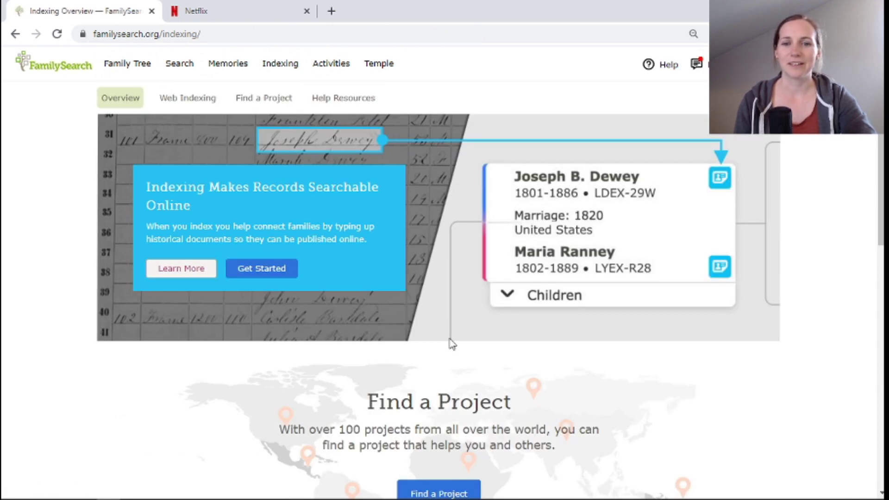
scroll(452, 344, down, 8)
scroll(451, 338, up, 1)
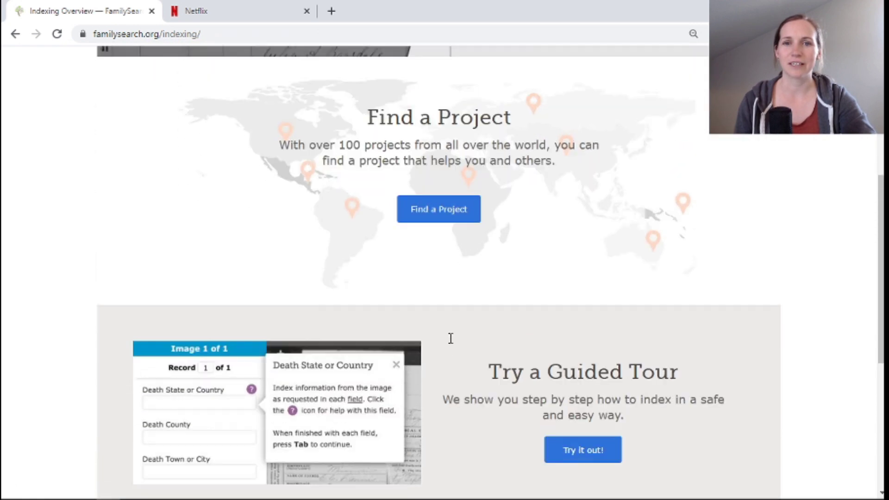
scroll(455, 341, down, 3)
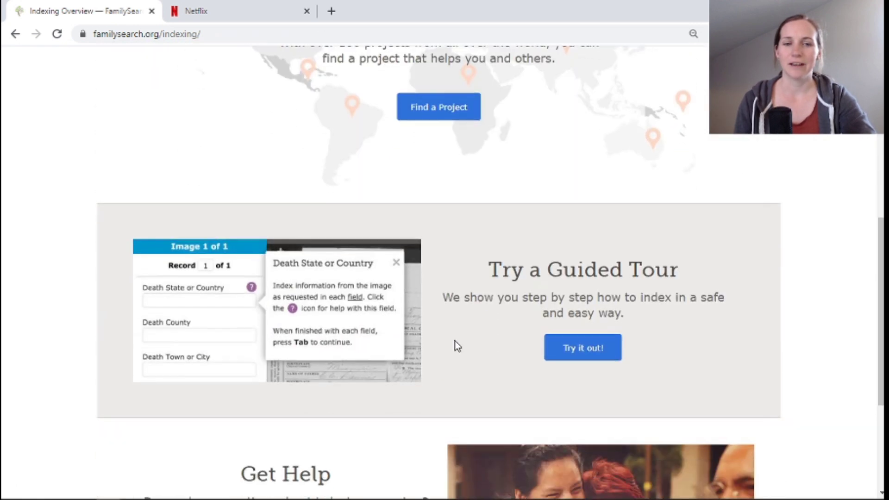
scroll(455, 341, down, 4)
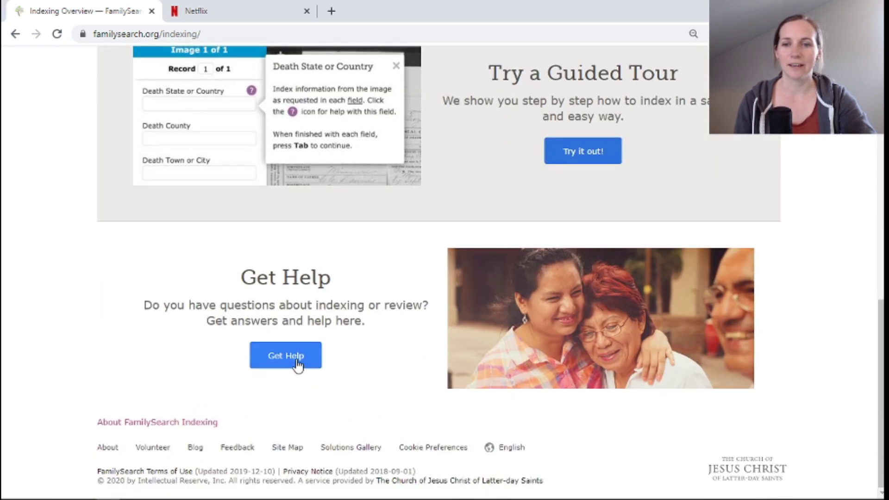
Open the indexing help from the Overview page and review the available help topics.
click(286, 356)
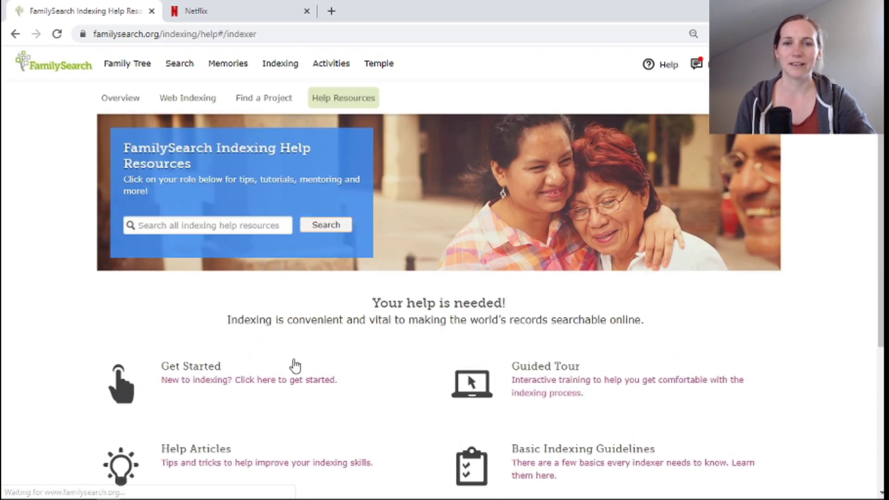
scroll(371, 363, down, 2)
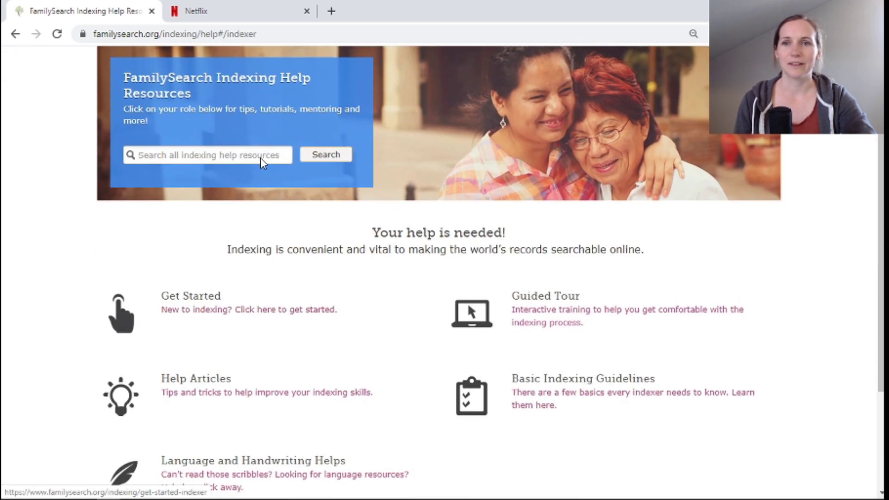
scroll(390, 359, down, 1)
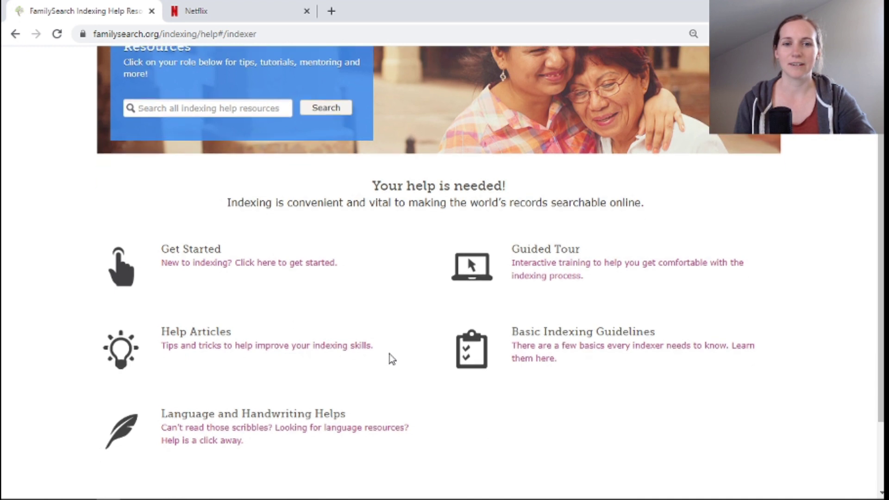
scroll(390, 355, down, 2)
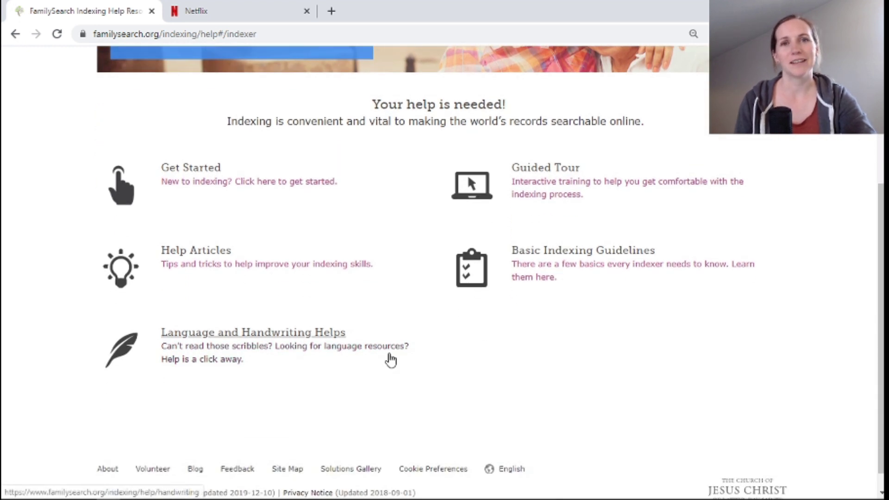
scroll(390, 360, up, 5)
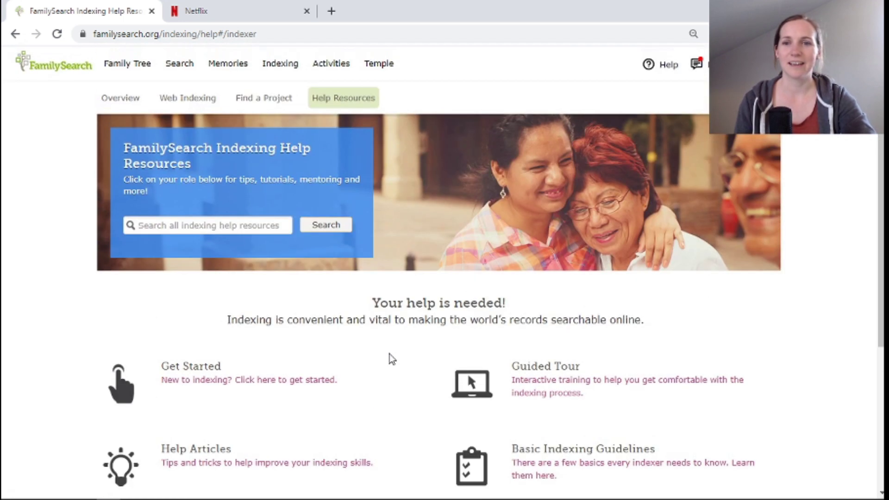
Return to Web Indexing and open the Canada, Ontario—1851 Census batch.
click(183, 99)
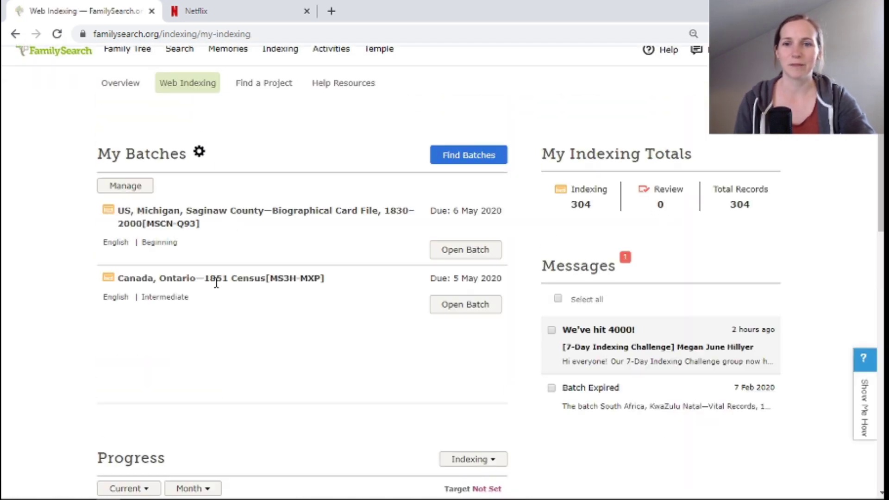
click(463, 310)
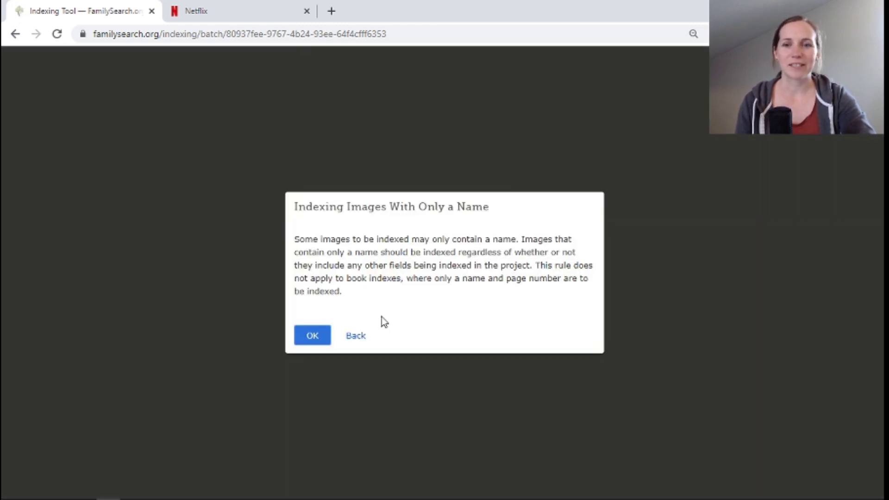
Acknowledge the guideline on images with only a name and examine the first census image's entries, page header and column headings.
click(312, 339)
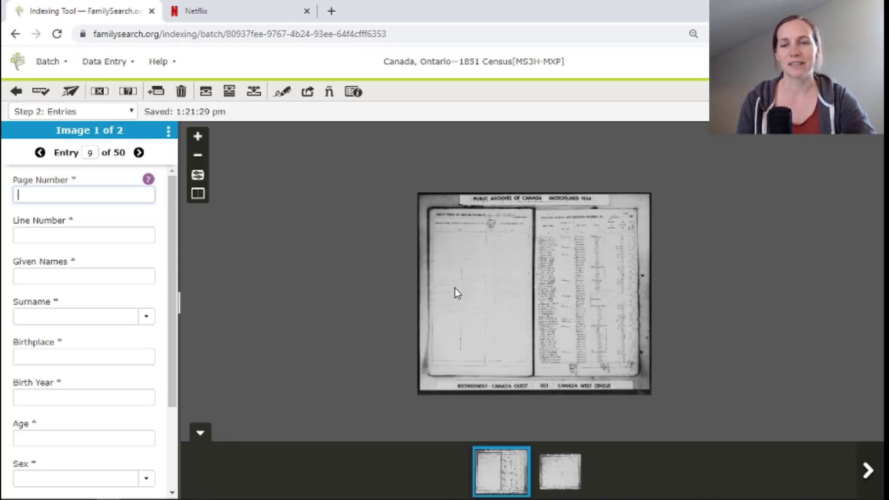
click(197, 137)
click(197, 137)
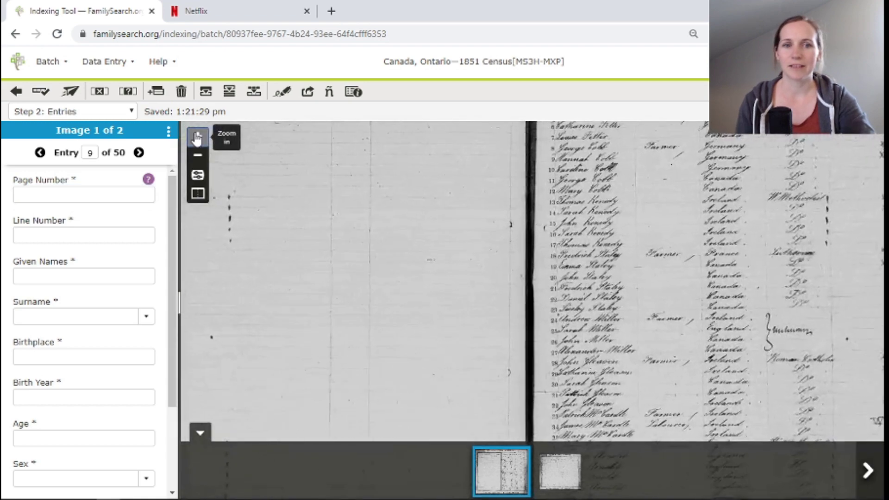
click(197, 137)
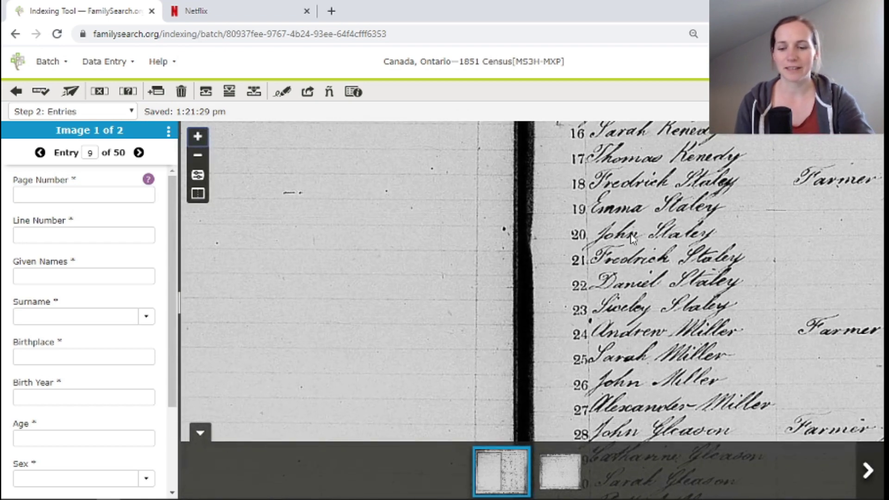
drag(547, 254, 414, 316)
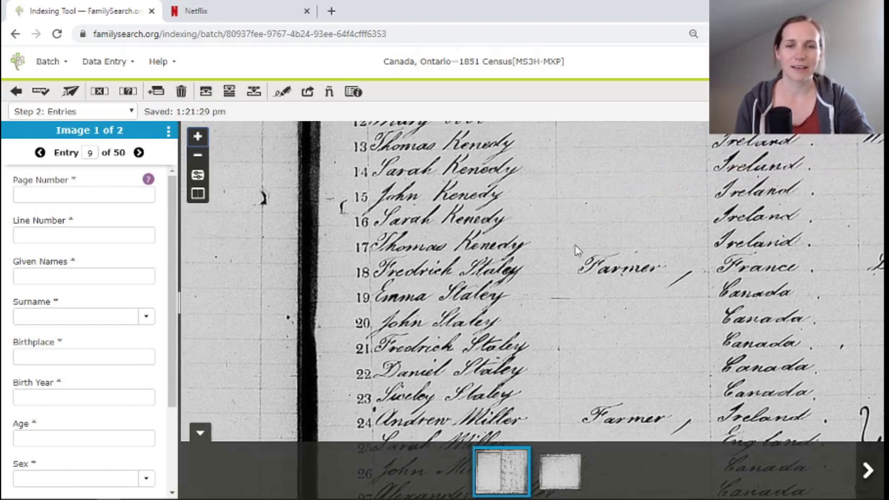
drag(631, 214, 592, 375)
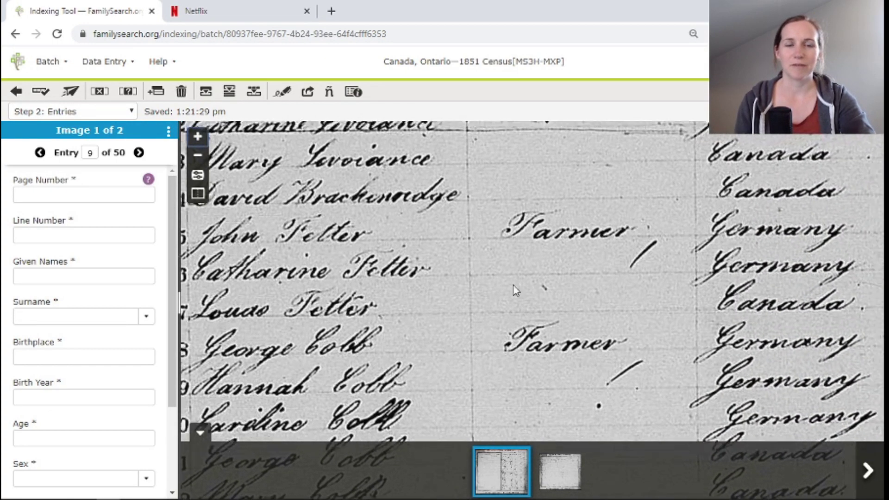
scroll(463, 352, up, 2)
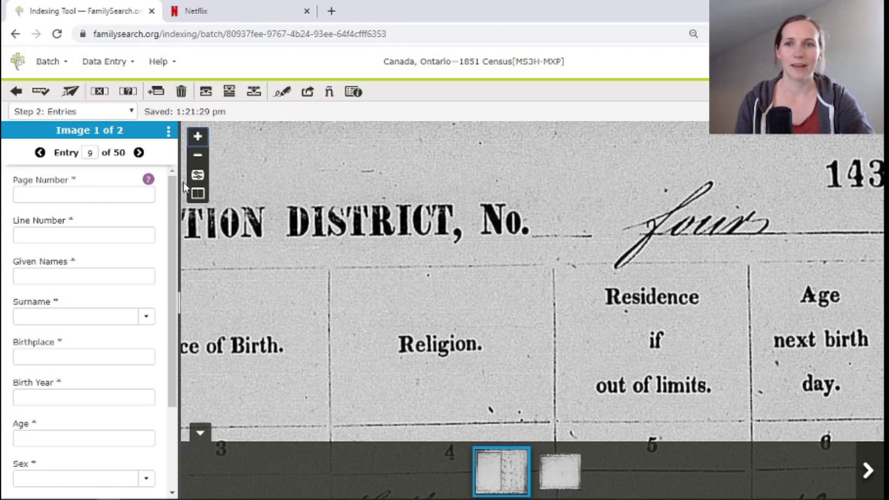
click(197, 157)
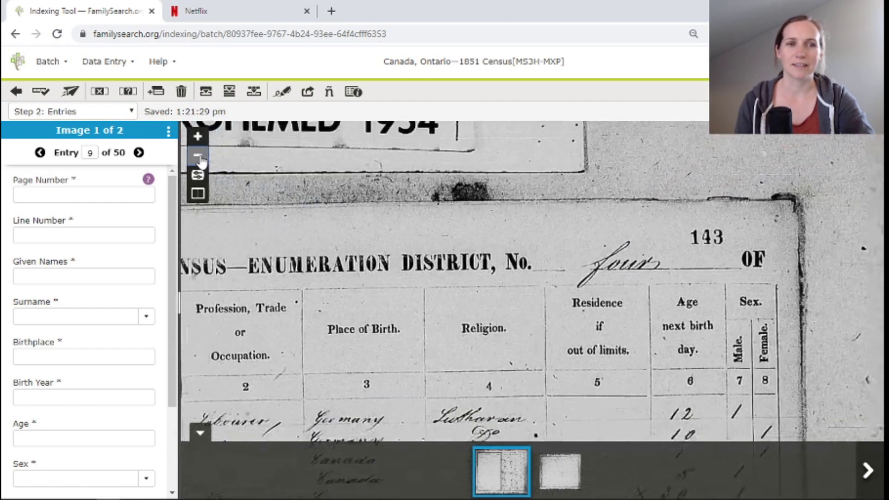
drag(302, 352, 493, 171)
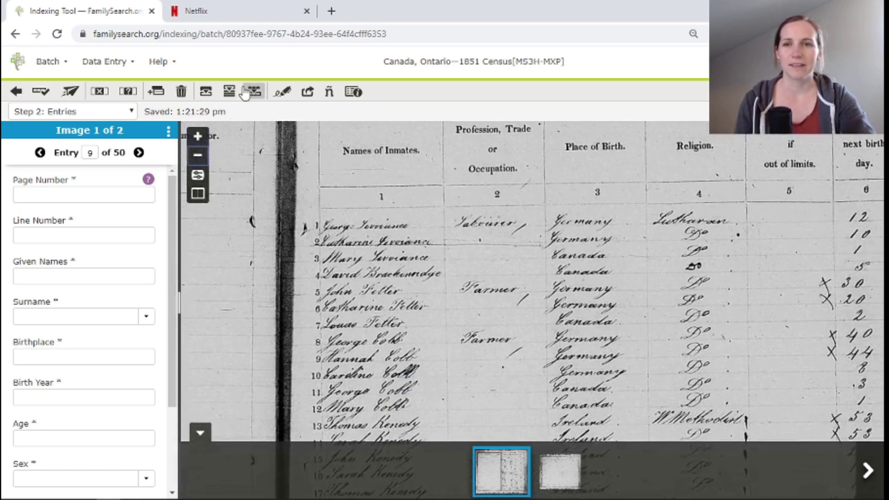
Examine the handwritten names on the first lines of the census page up close.
click(198, 137)
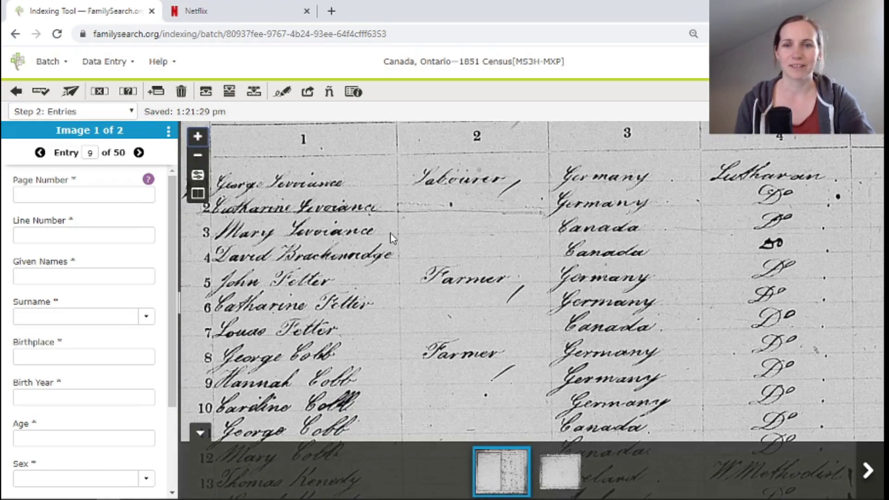
drag(390, 233, 469, 240)
drag(333, 227, 331, 188)
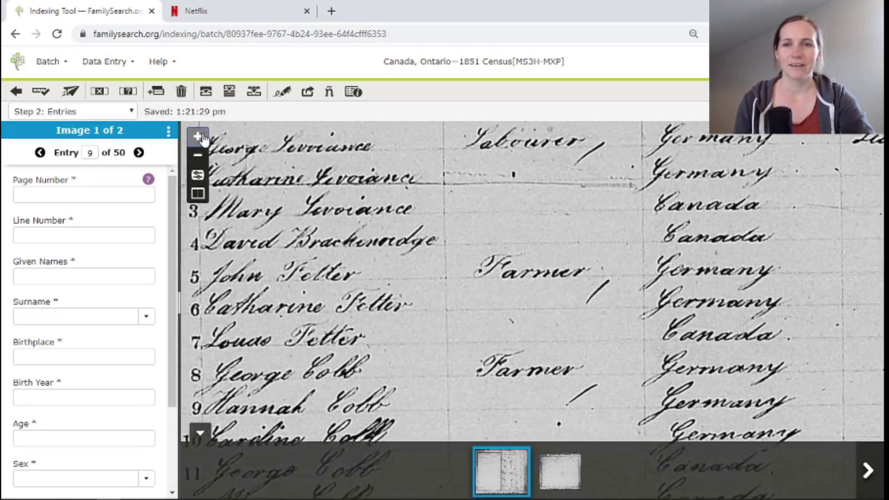
scroll(331, 187, up, 2)
scroll(331, 188, down, 2)
drag(270, 178, 322, 205)
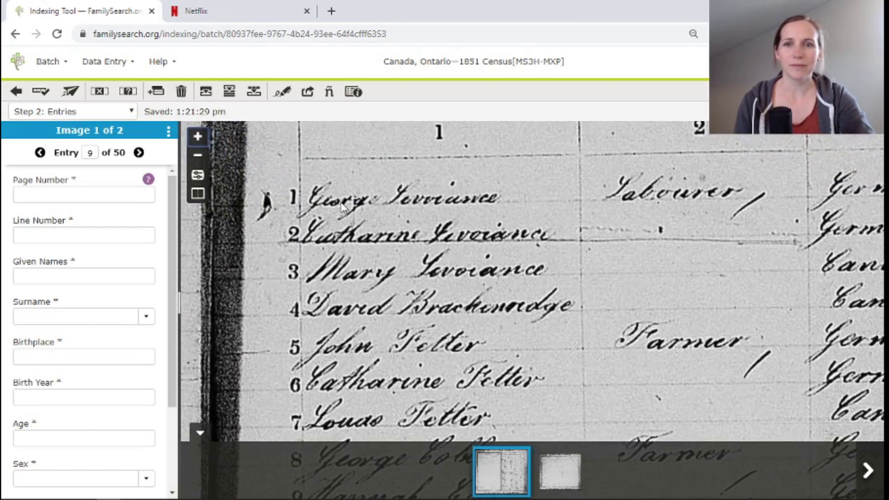
scroll(323, 205, up, 1)
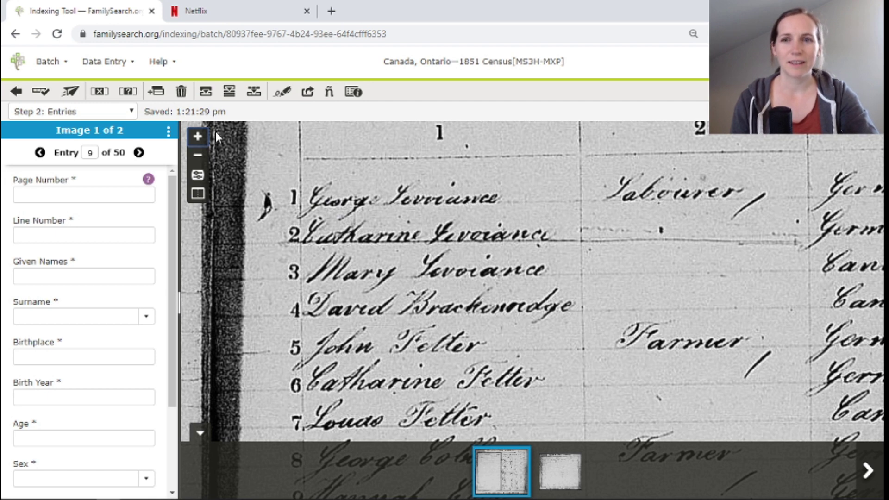
click(201, 136)
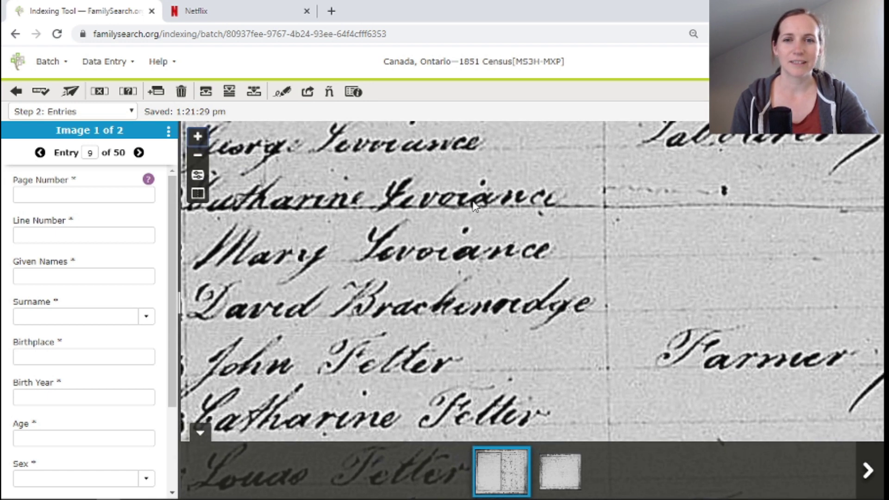
drag(478, 203, 543, 259)
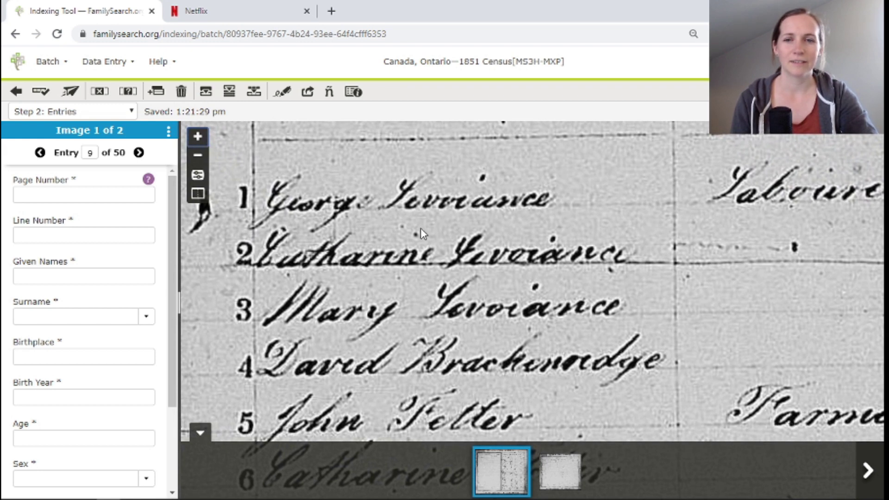
Read down the names column to about line 17 and compare its handwriting with the hard-to-read surnames on the first lines.
drag(504, 320, 499, 231)
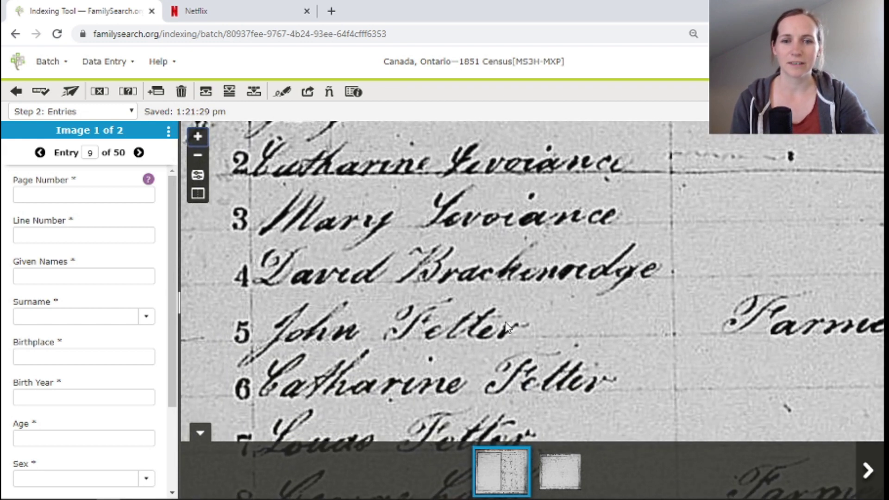
scroll(514, 236, down, 1)
scroll(489, 222, down, 2)
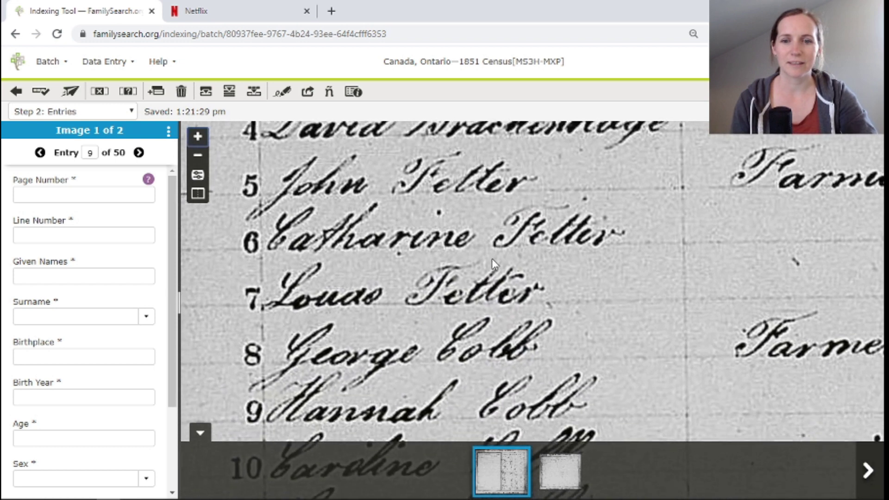
scroll(487, 220, down, 3)
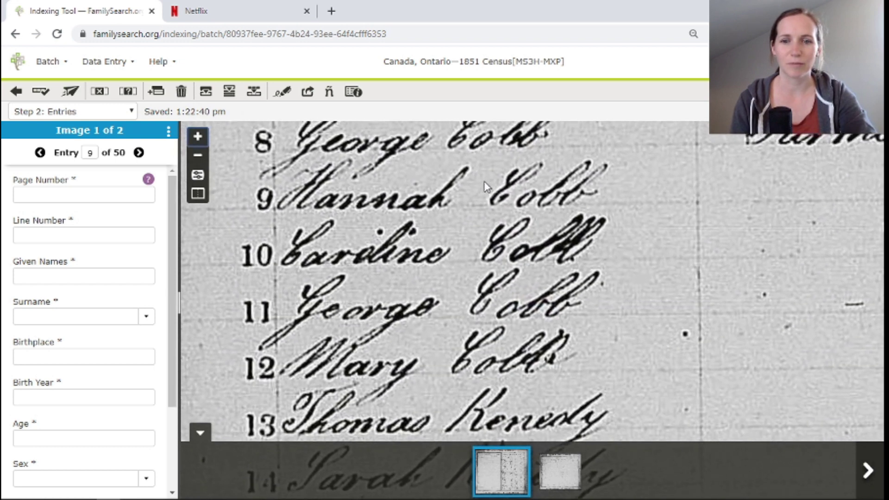
scroll(460, 333, down, 4)
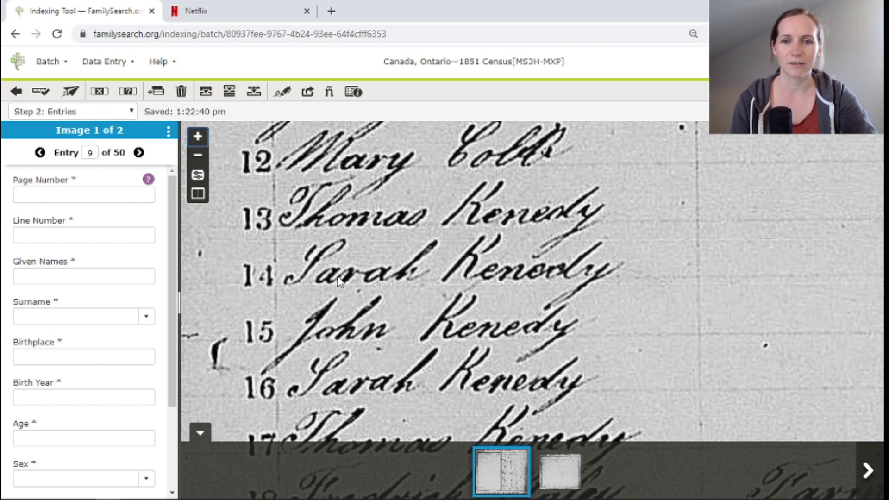
scroll(556, 255, up, 4)
scroll(598, 270, up, 8)
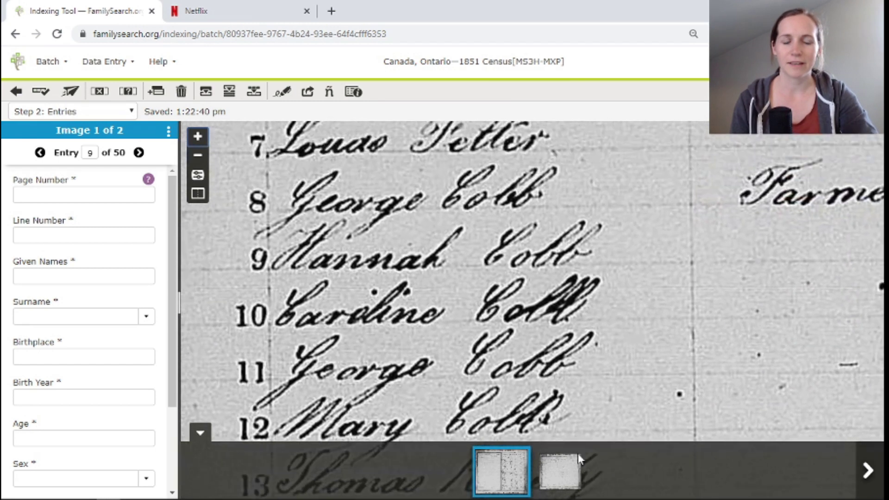
scroll(609, 303, up, 3)
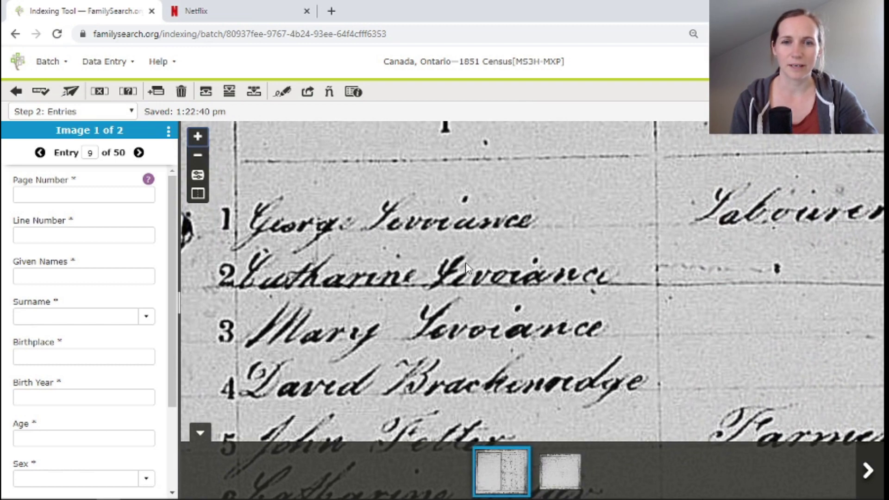
click(198, 138)
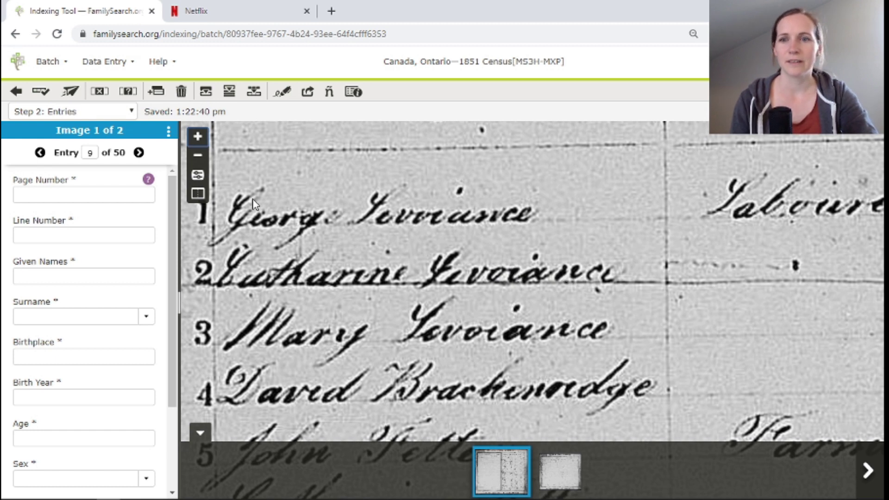
click(198, 157)
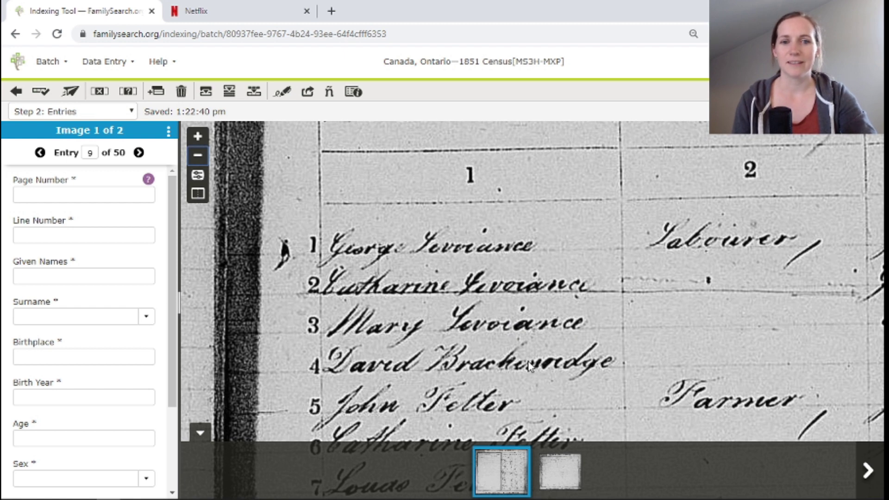
drag(528, 359, 517, 205)
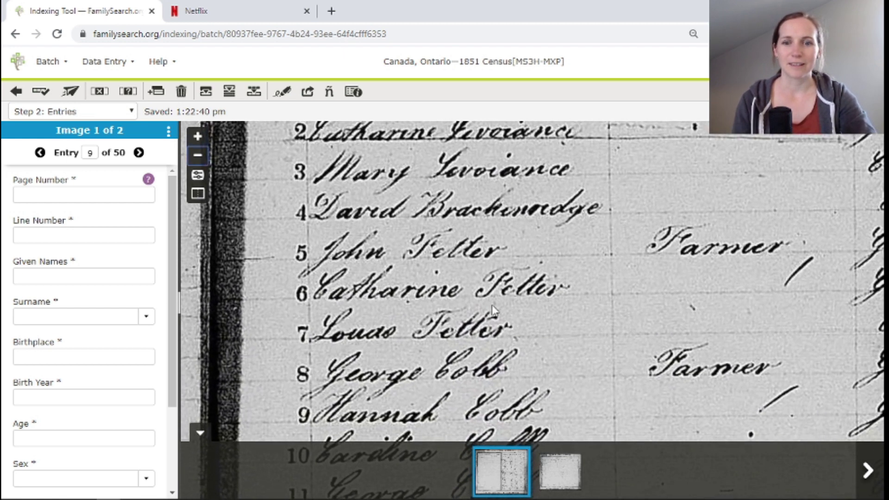
drag(492, 308, 488, 243)
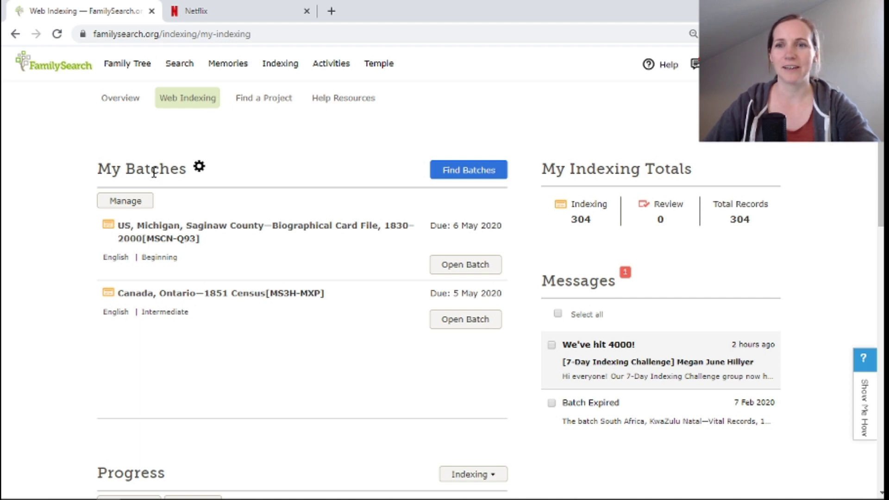
Start managing My Batches and select the Canada, Ontario—1851 Census batch for return.
click(138, 205)
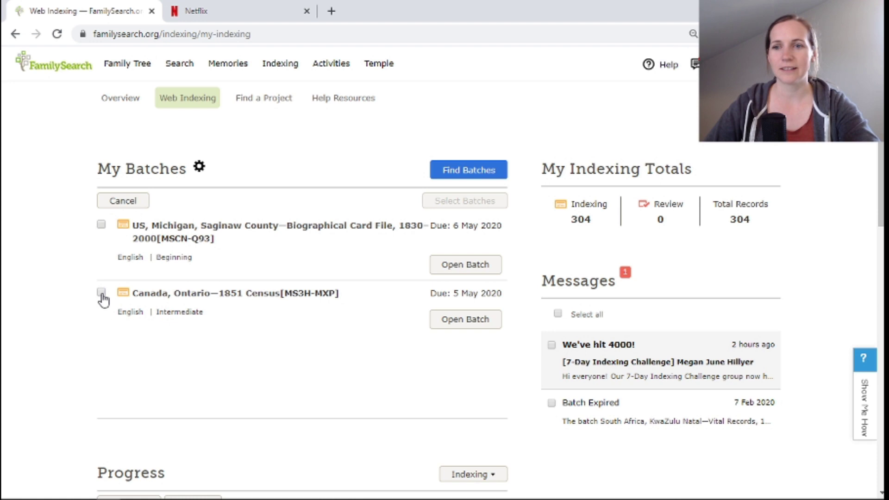
click(101, 293)
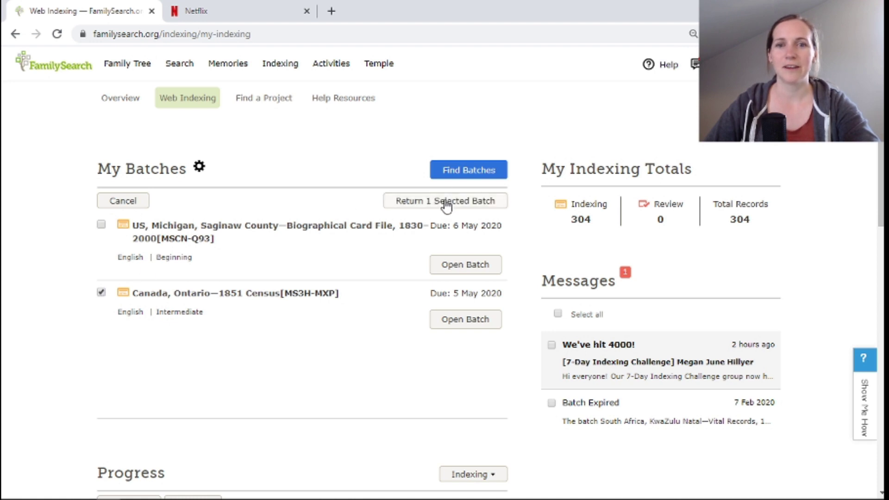